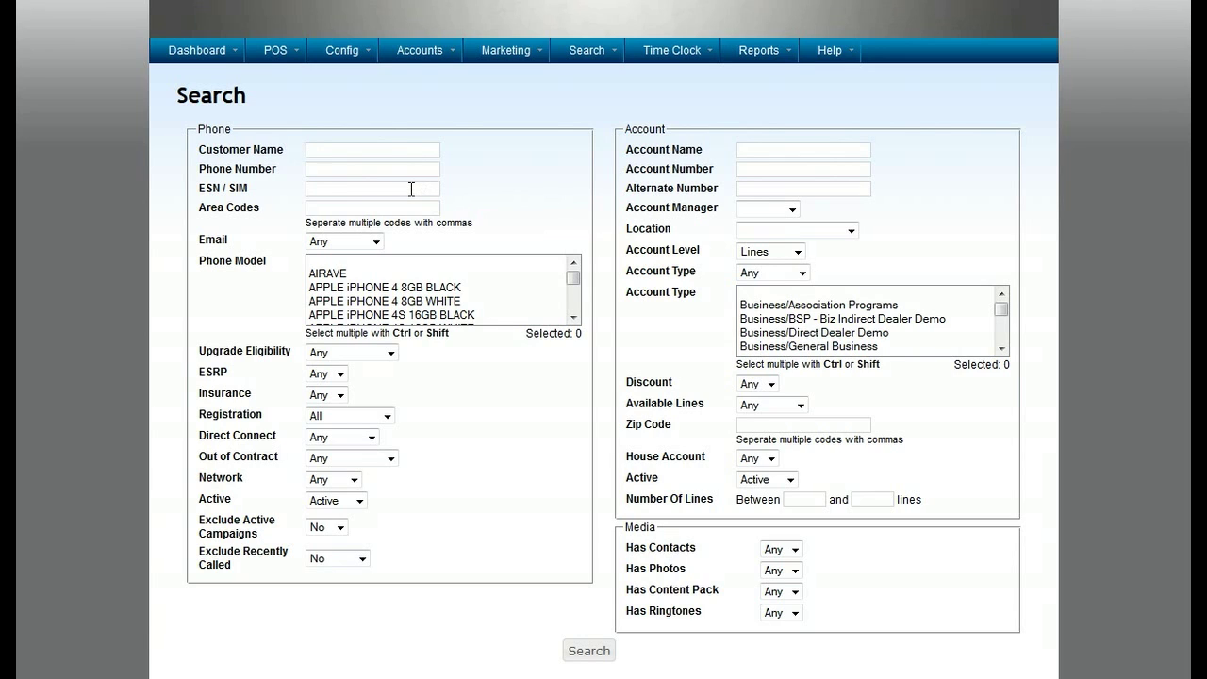
click(377, 243)
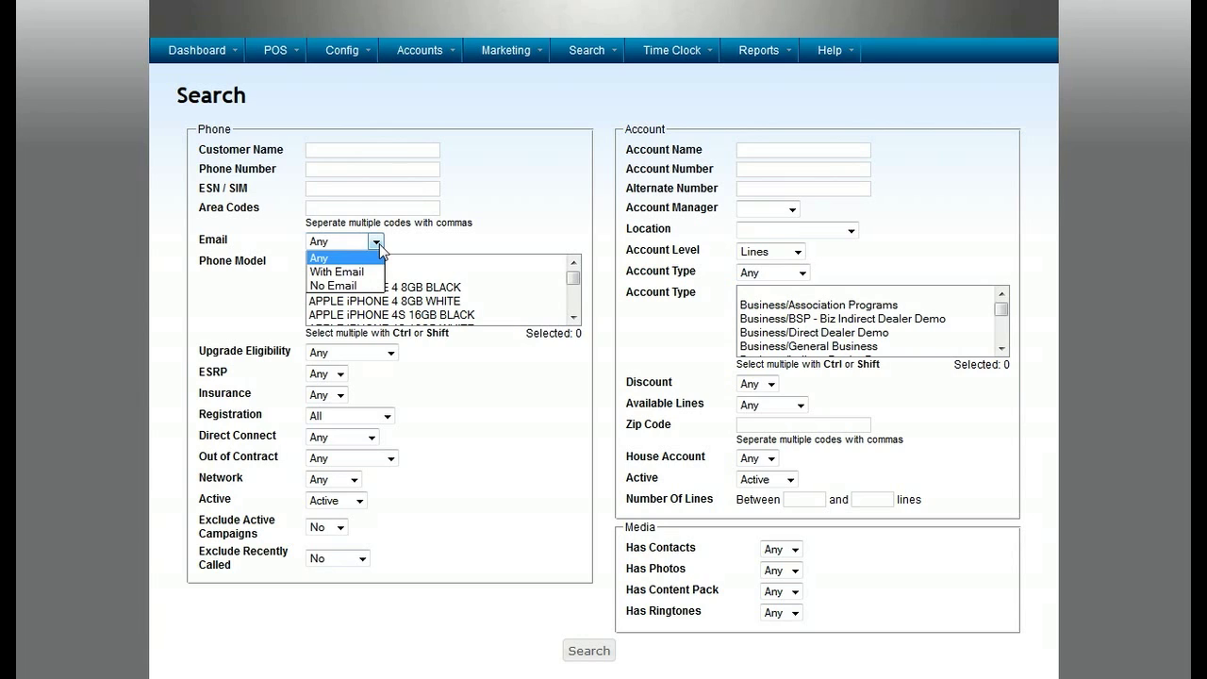
click(378, 244)
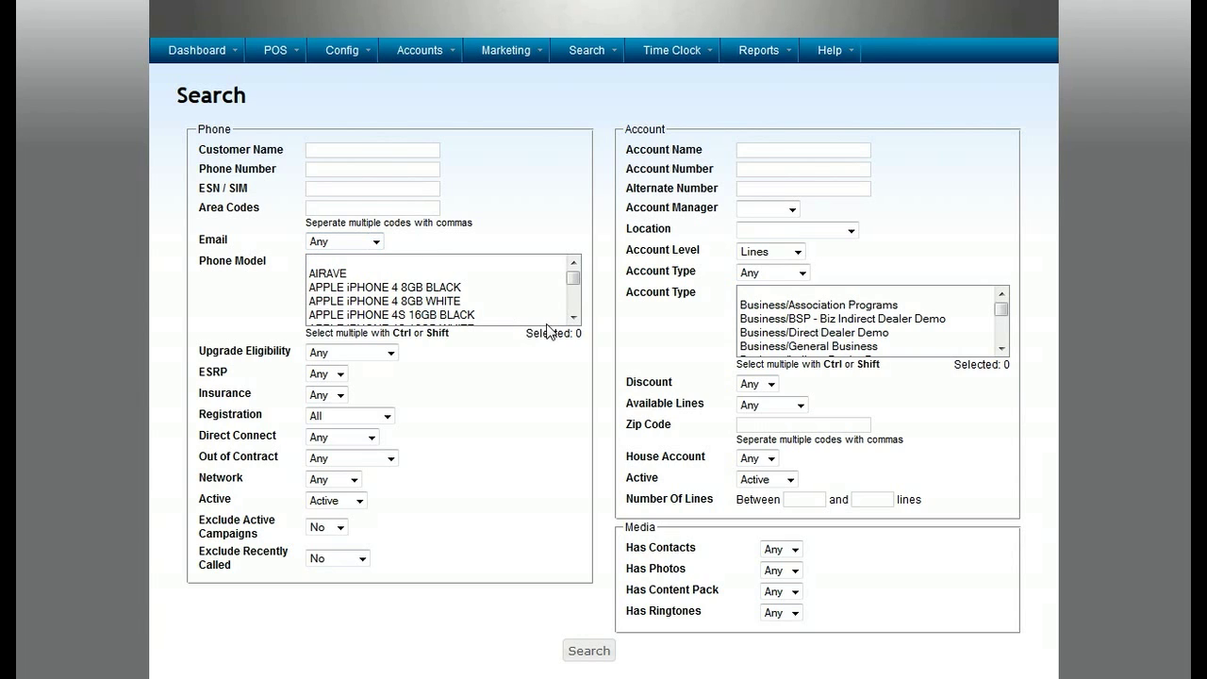
- Select seven phone models: both iPhone 4 8GB colours, iPhone 4S 16GB Black, and both colours of the 32GB and 64GB iPhone 4S
click(495, 287)
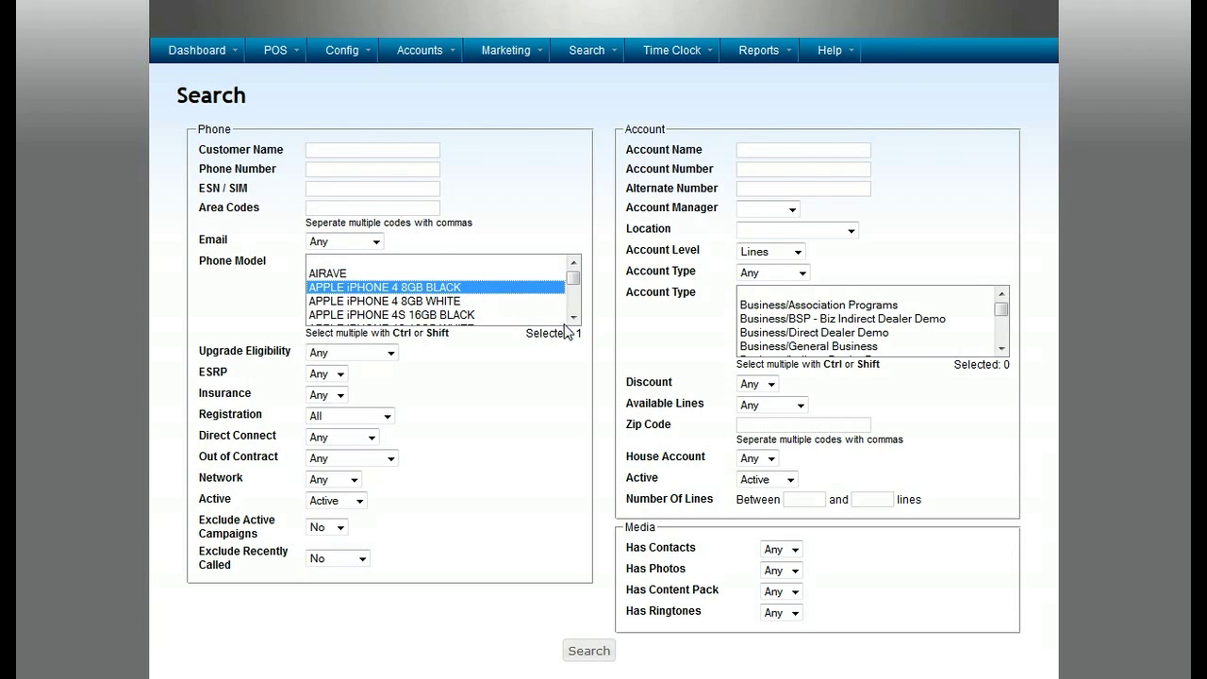
shift+click(497, 314)
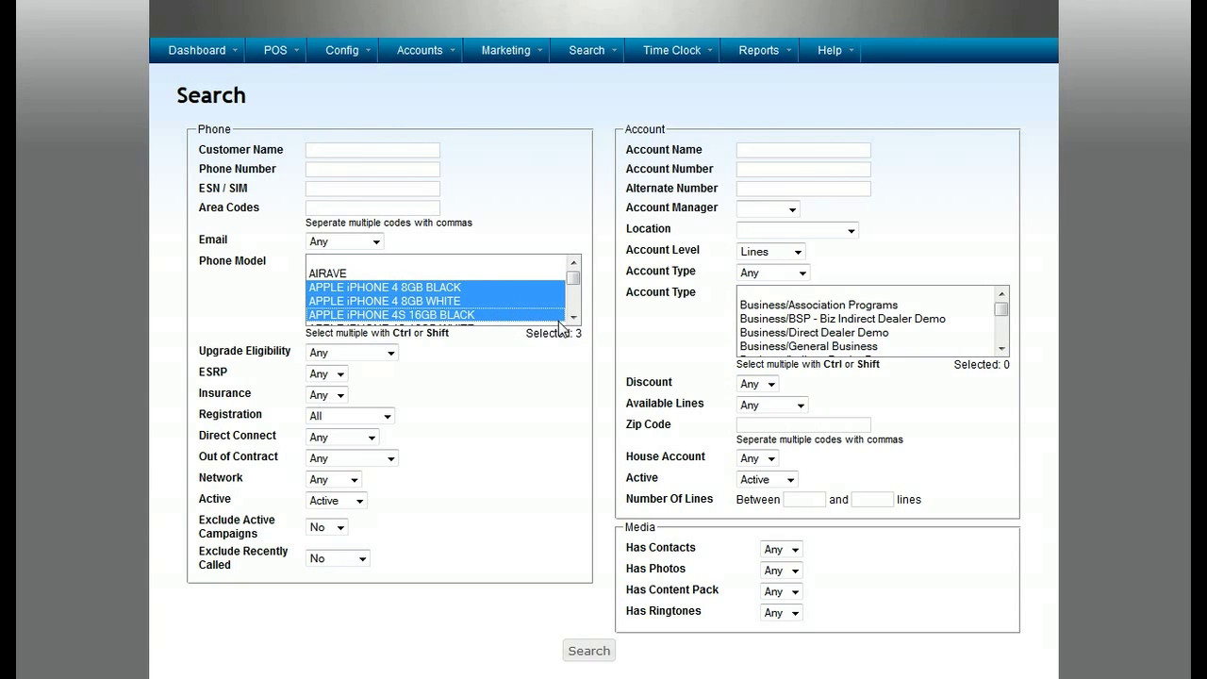
scroll(575, 325, down, 2)
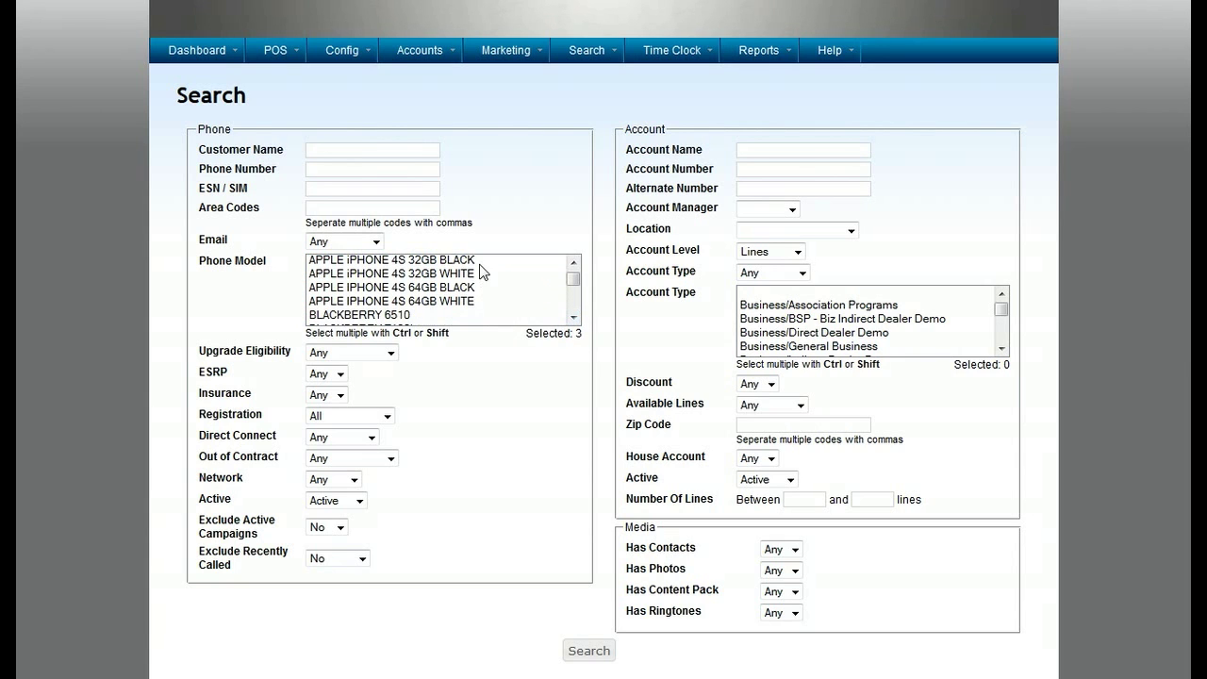
ctrl+click(481, 262)
ctrl+click(480, 276)
ctrl+click(486, 288)
ctrl+click(489, 303)
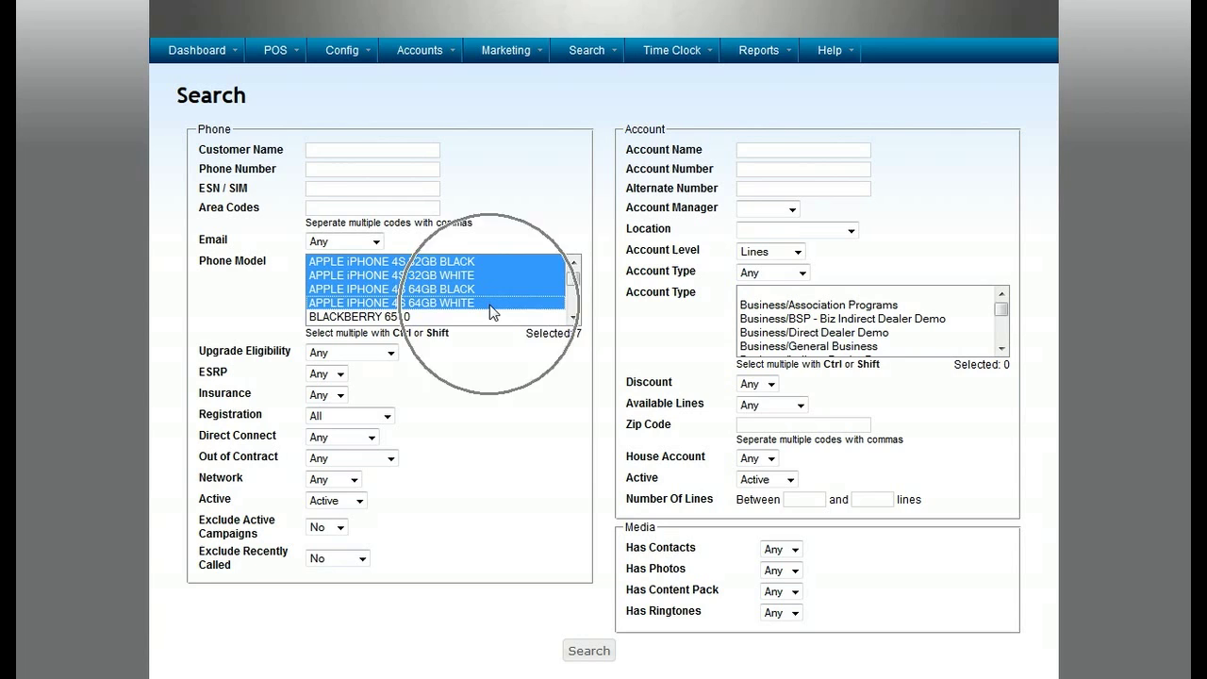
- Narrow the phone model selection to APPLE iPHONE 4S 32GB WHITE and set Upgrade Eligibility to Date Range, leaving the dates blank
click(490, 303)
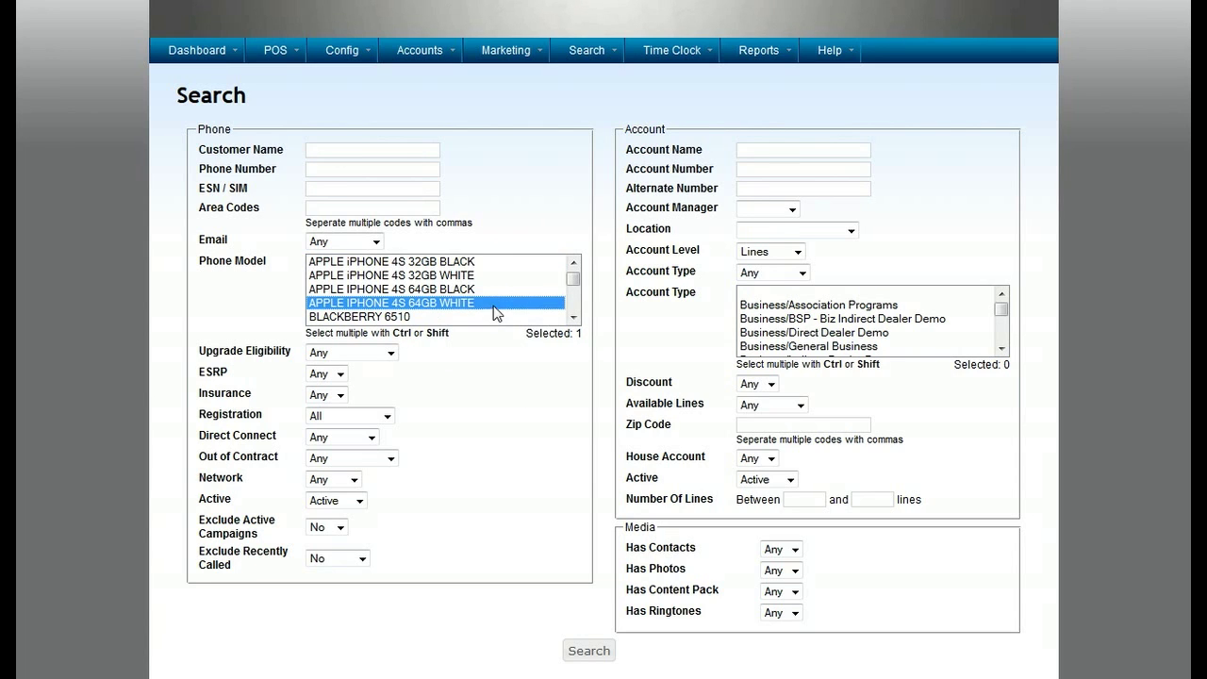
click(489, 276)
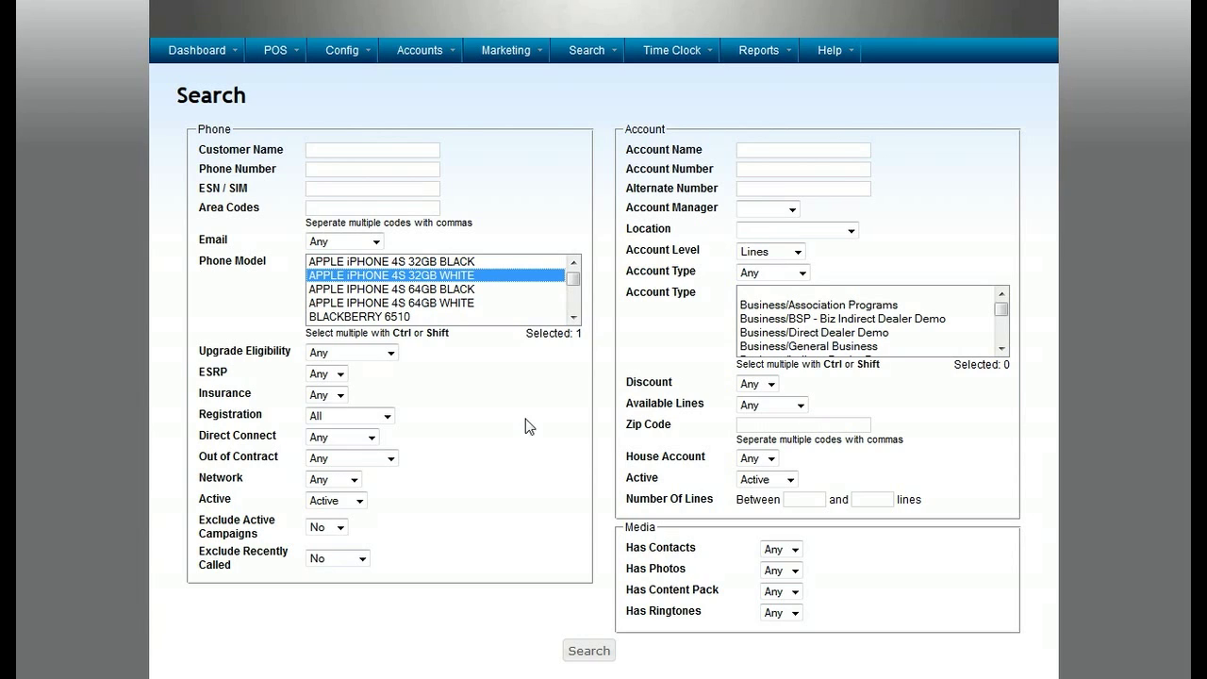
click(390, 352)
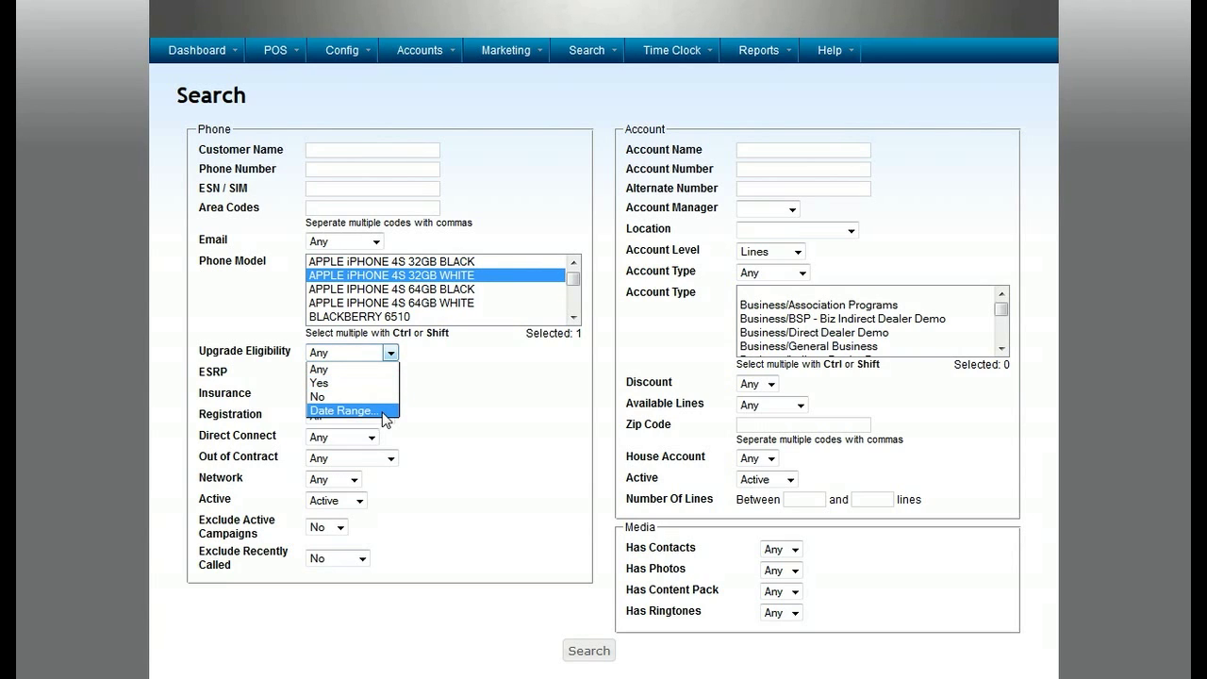
click(341, 411)
click(372, 369)
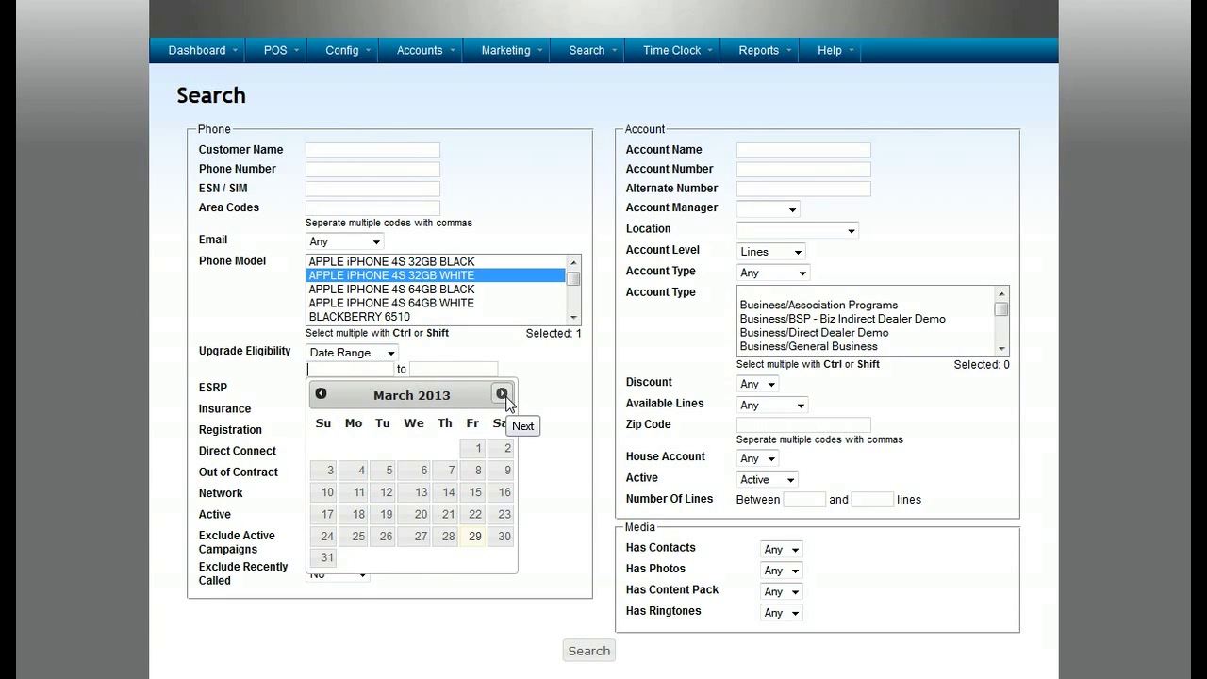
click(554, 397)
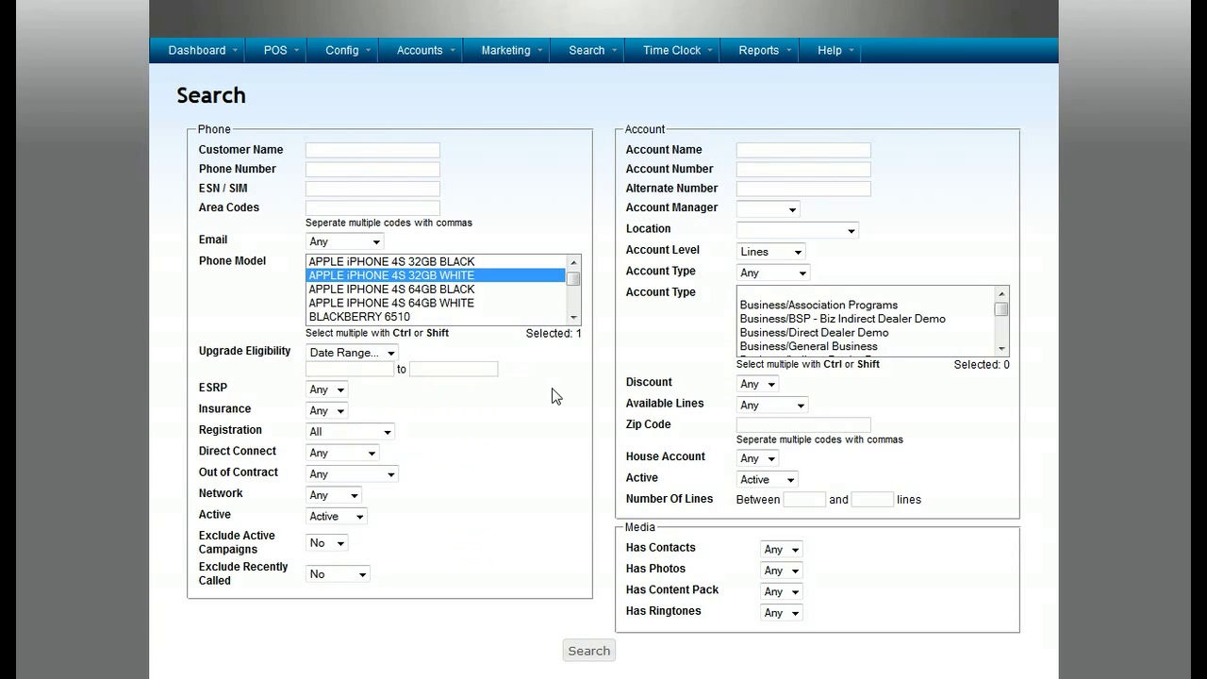
click(340, 390)
click(345, 408)
click(341, 391)
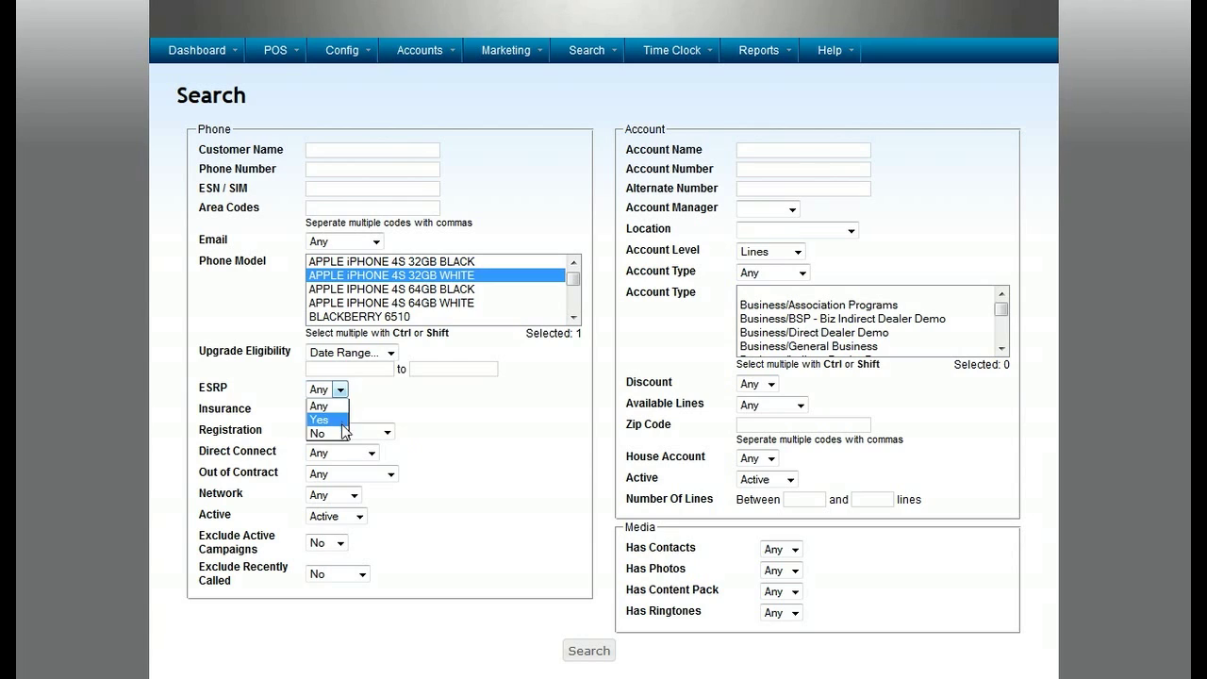
click(359, 400)
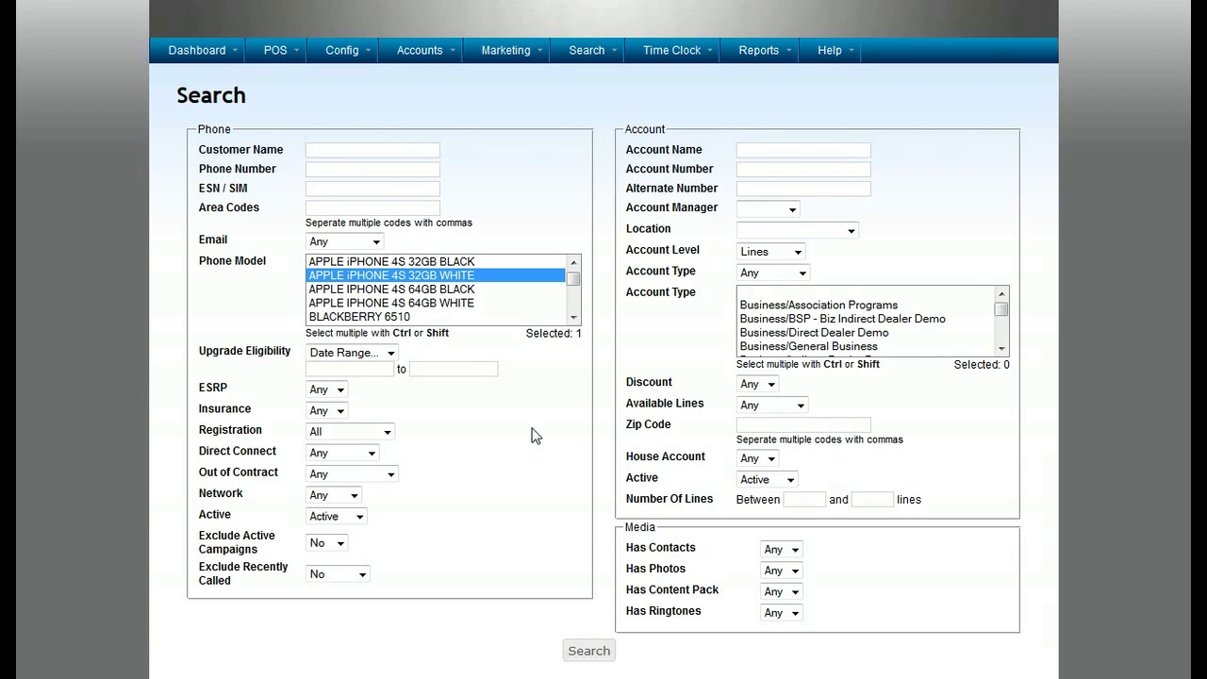
- Set the Out of Contract filter to Date Range, leaving its dates blank
click(391, 476)
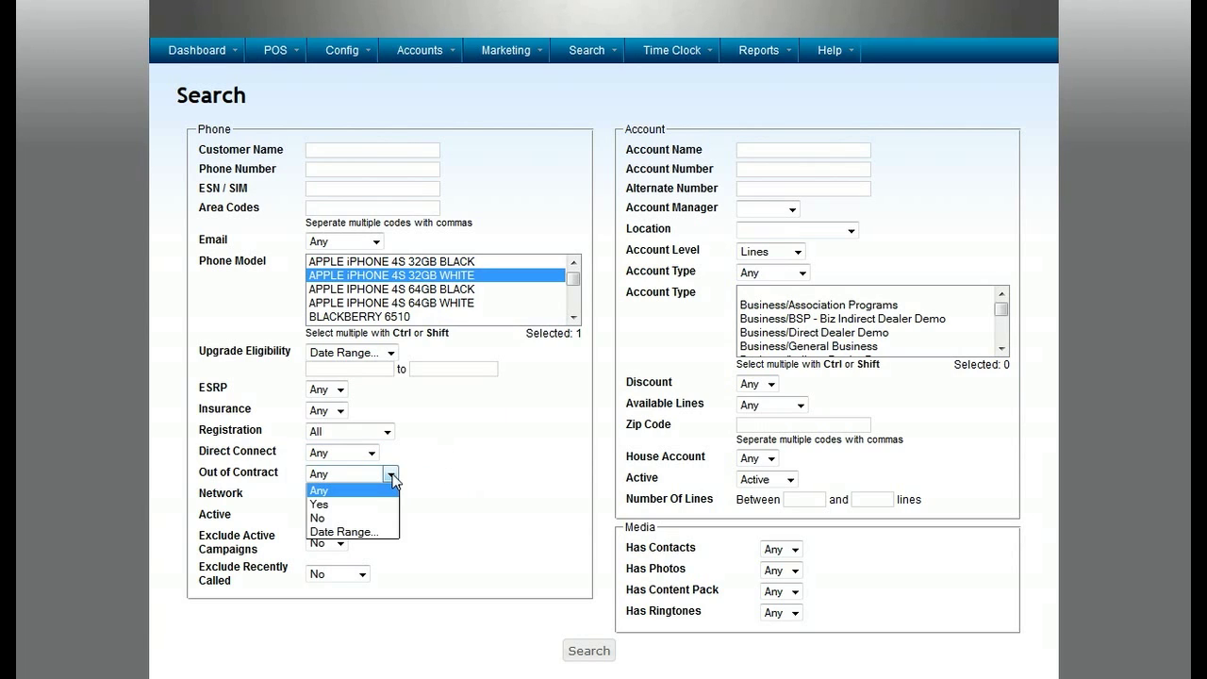
click(415, 483)
click(392, 479)
click(370, 533)
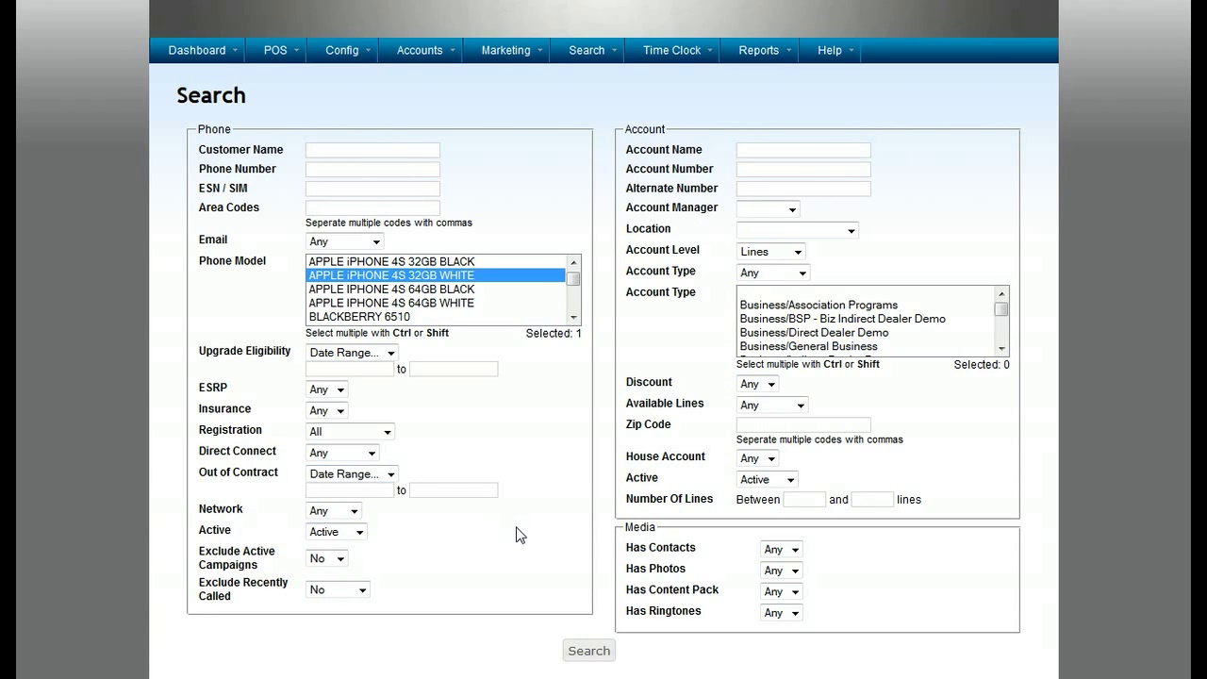
- Examine the available options of the Network, Exclude Active Campaigns and Exclude Recently Called phone filters
click(355, 512)
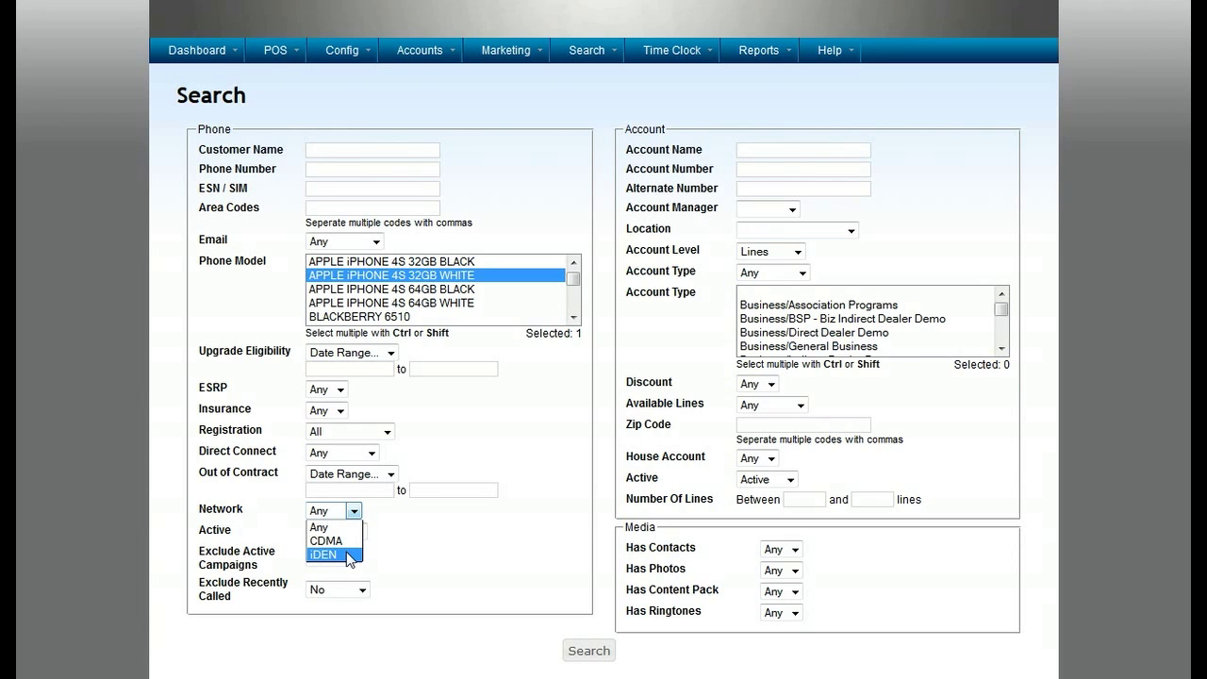
click(454, 530)
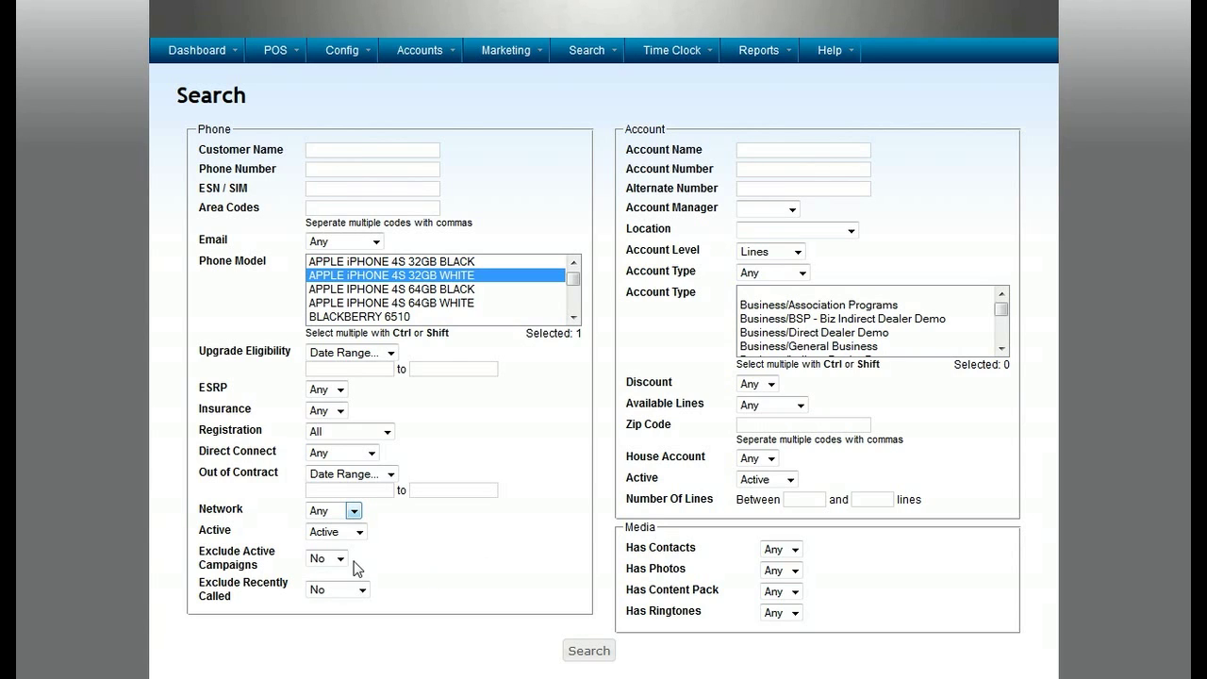
click(342, 559)
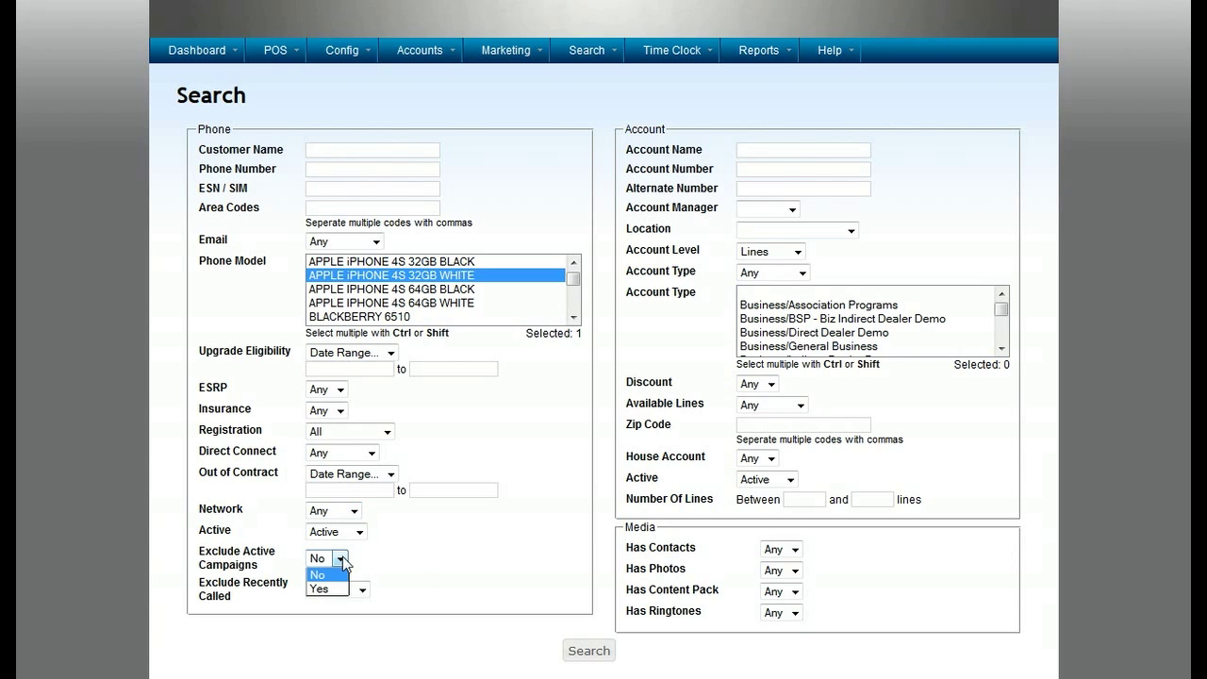
click(341, 556)
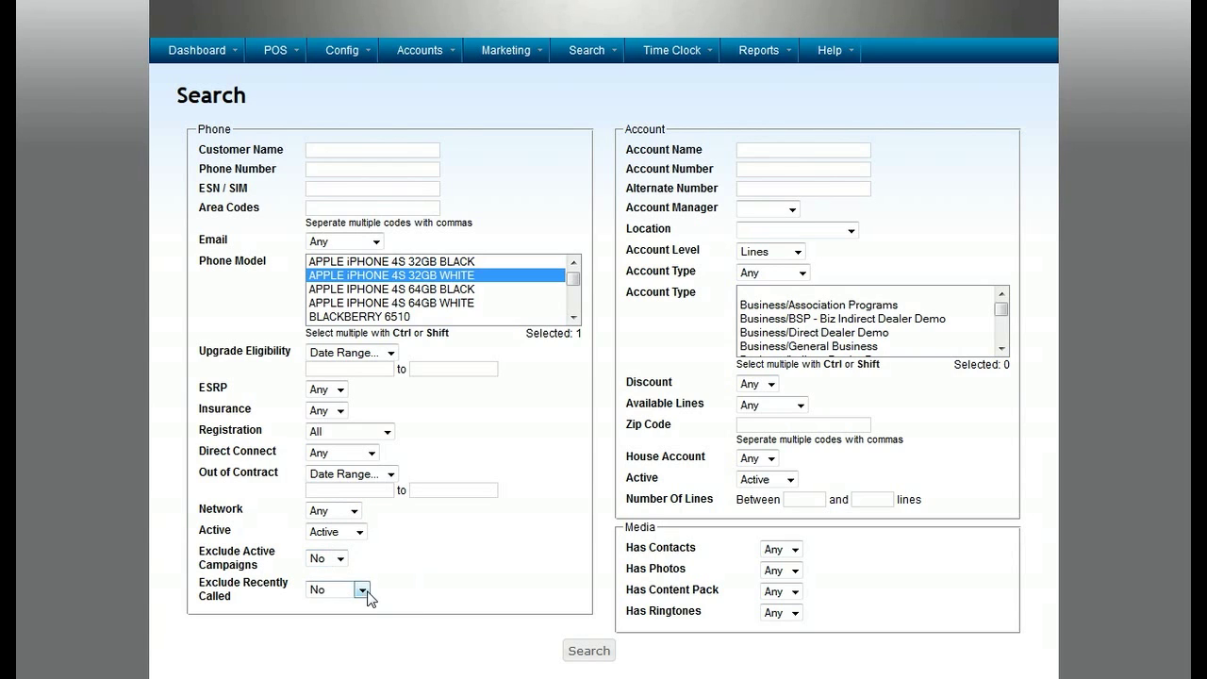
click(363, 592)
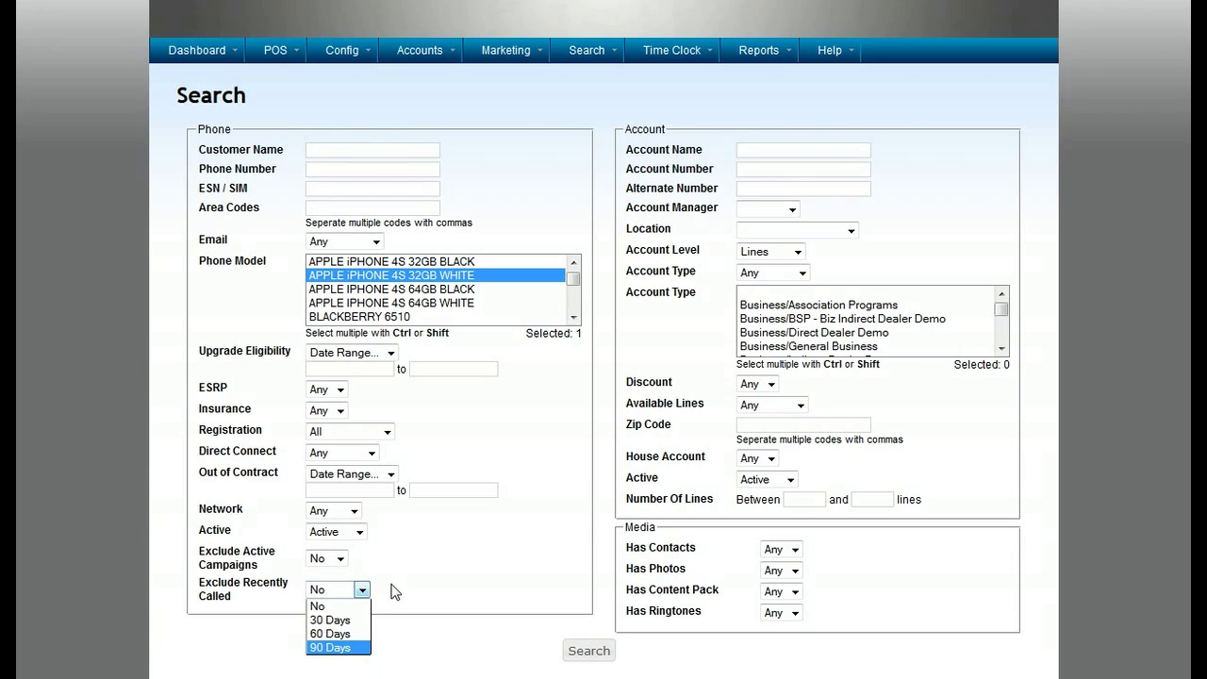
click(394, 591)
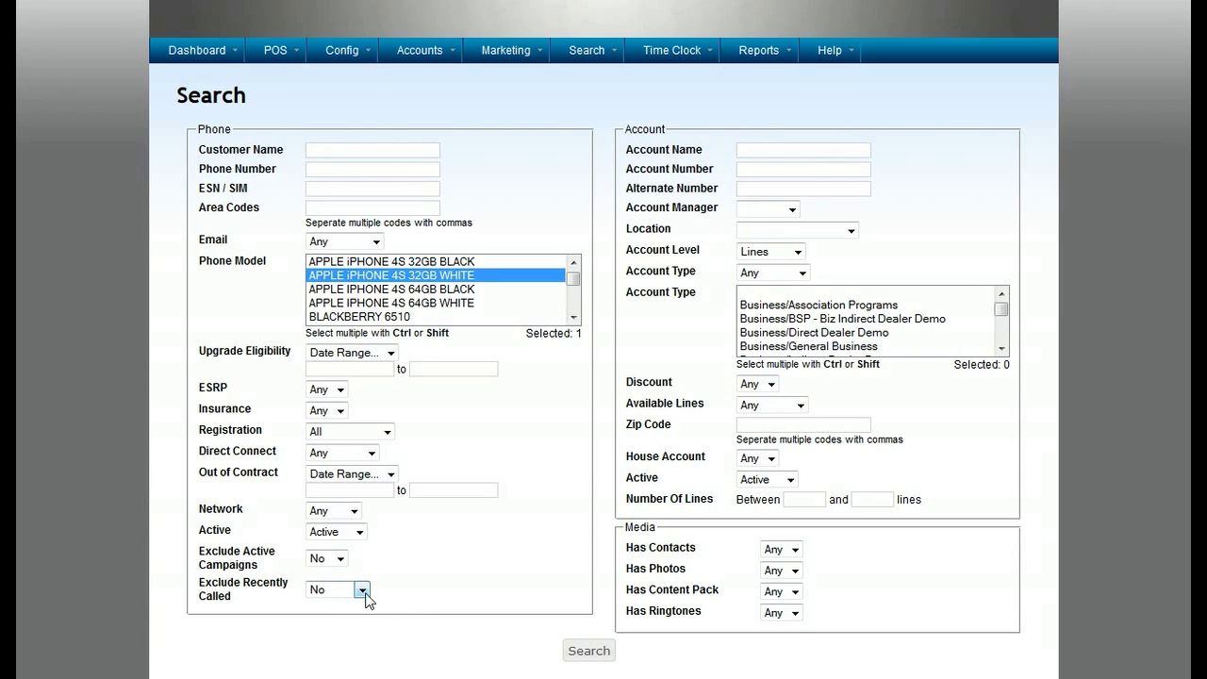
click(362, 591)
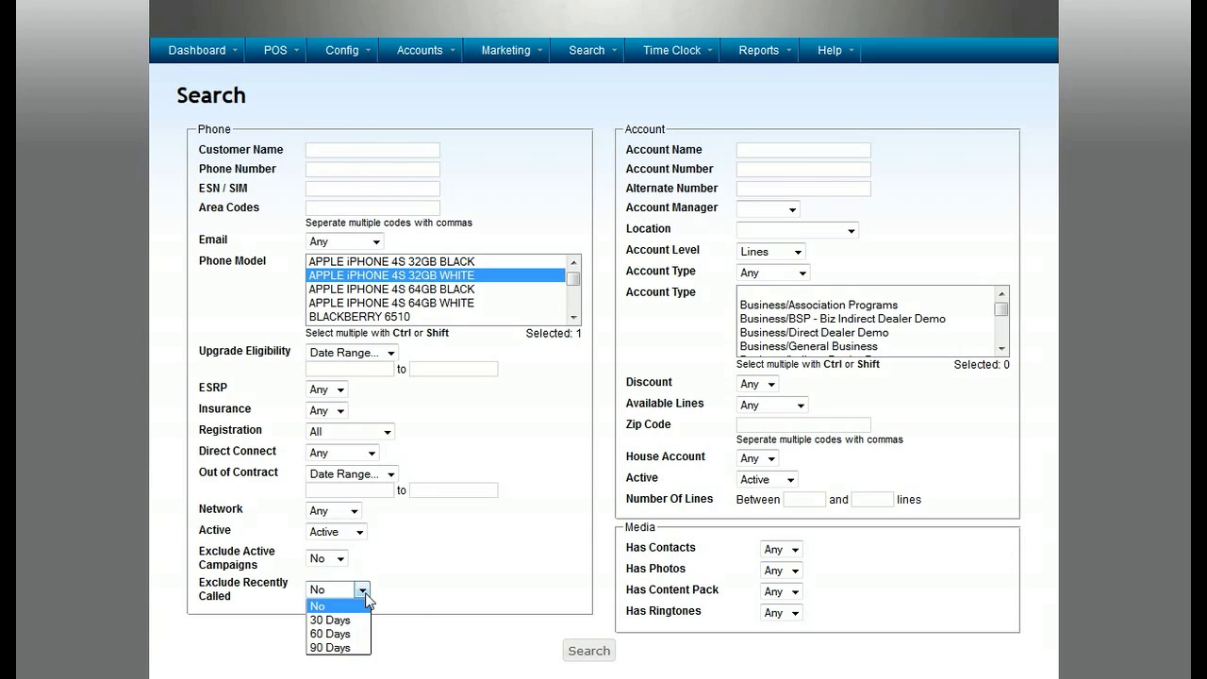
click(365, 593)
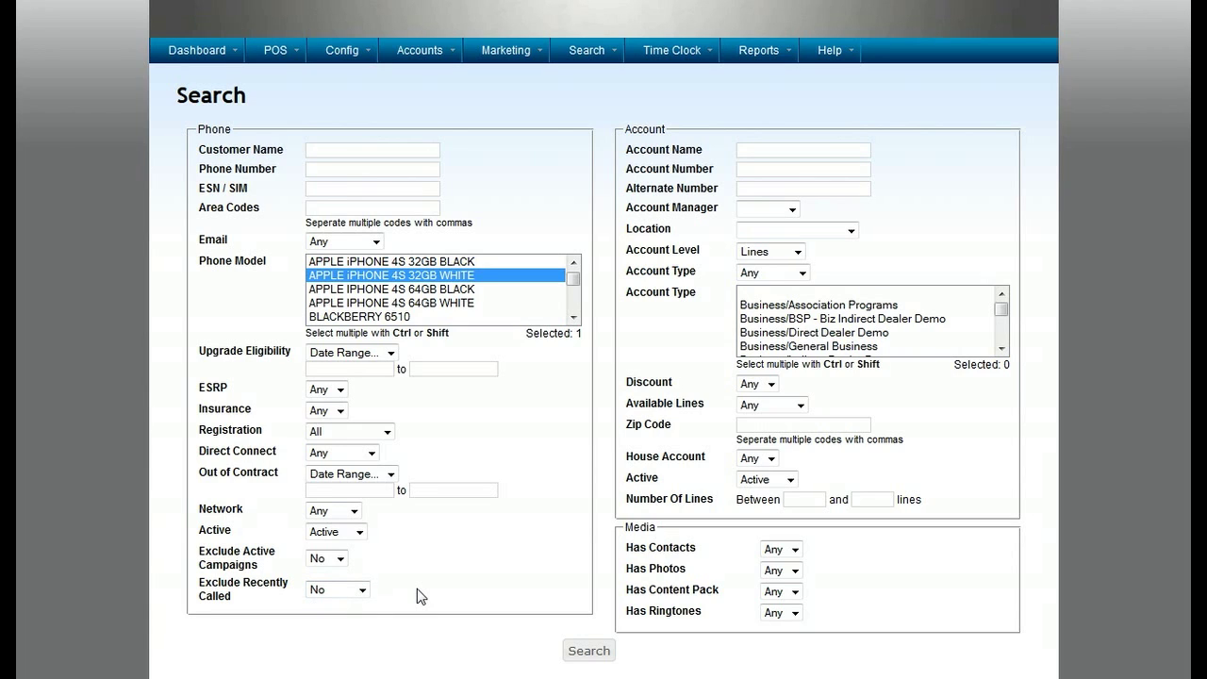
- Examine the account name and number fields and the options of the Account Manager, Location and Account Type filters
click(827, 148)
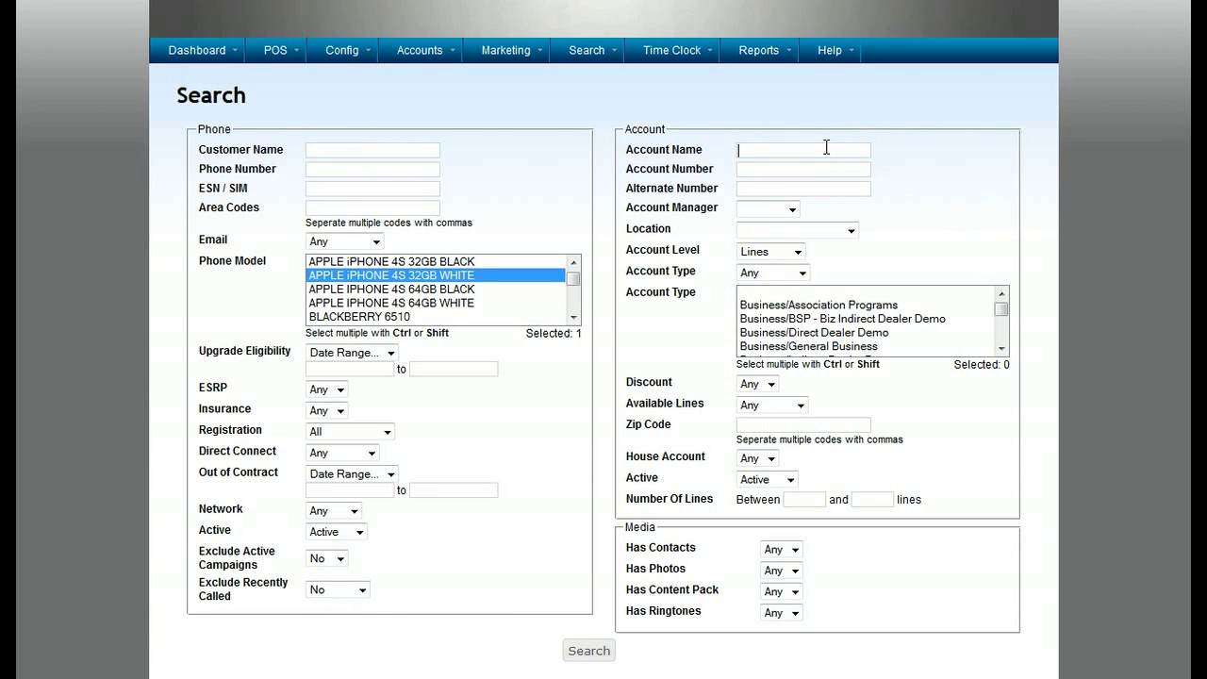
click(851, 189)
click(792, 210)
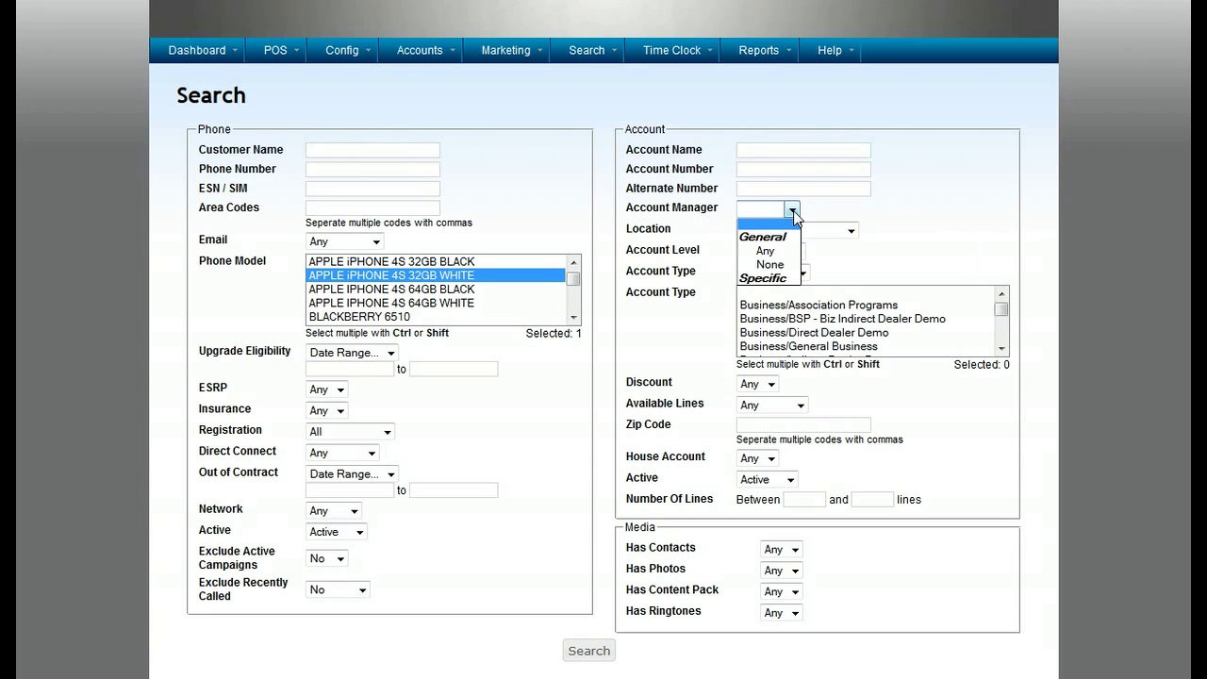
click(793, 212)
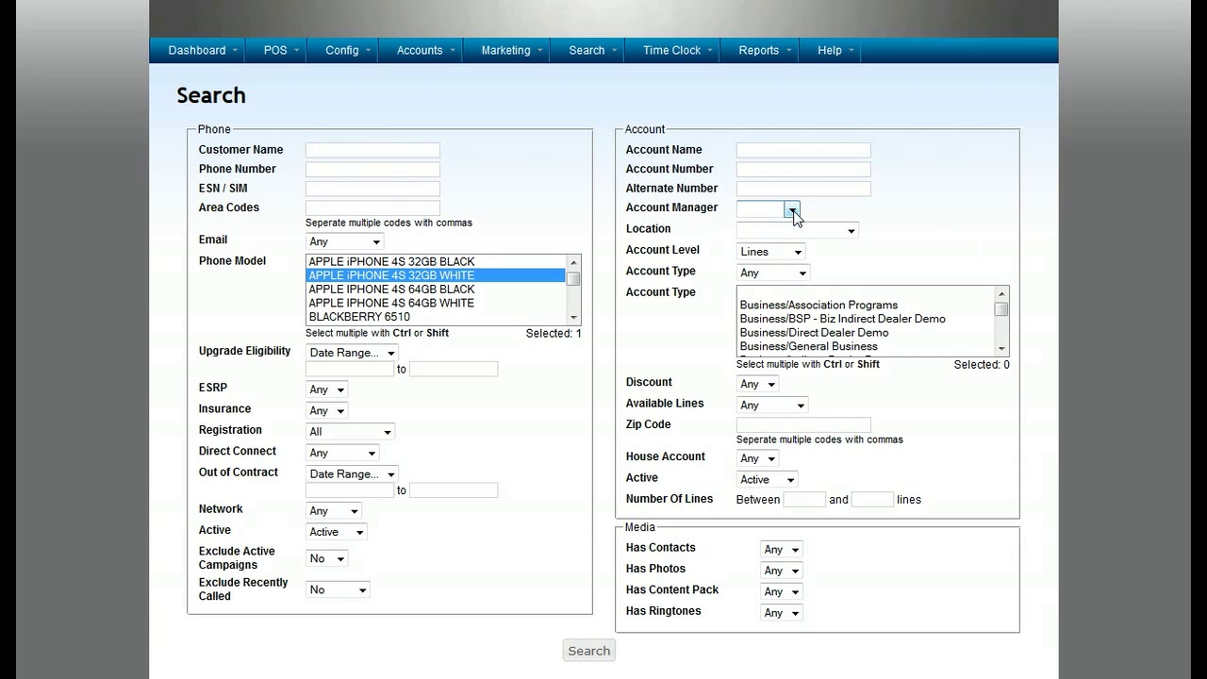
click(852, 231)
click(855, 233)
click(803, 274)
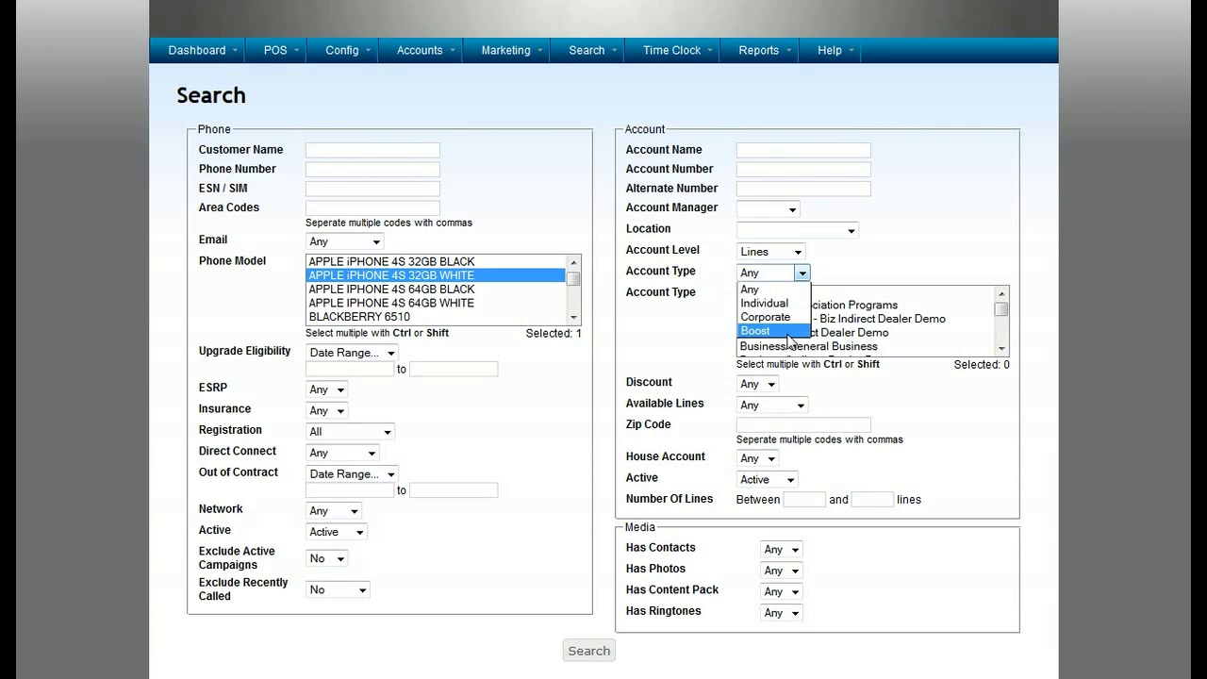
click(883, 268)
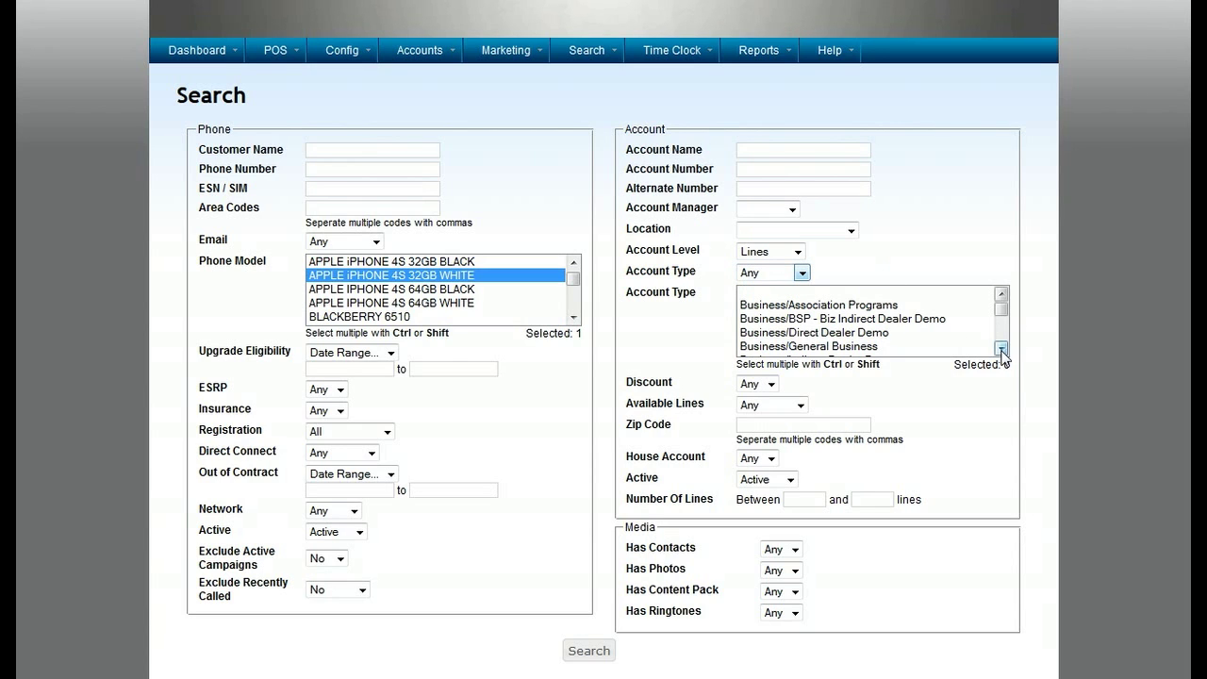
- Select Government/Health Care - Utilities in the multiple-choice Account Type list
click(896, 319)
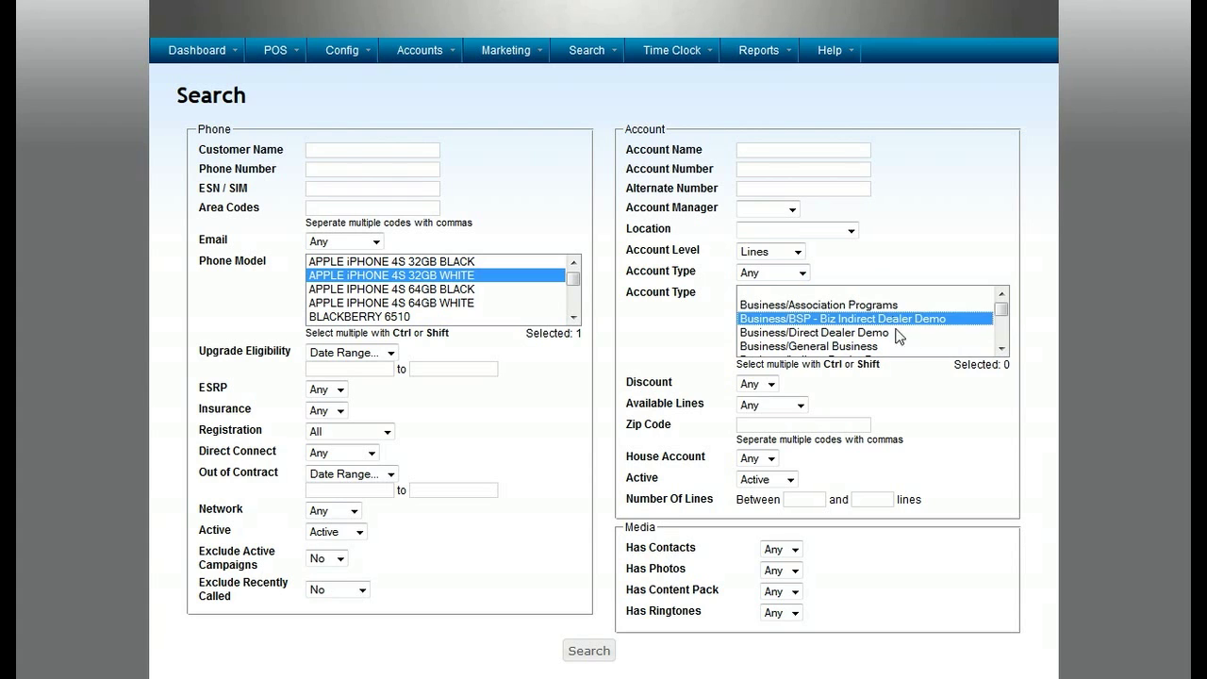
click(1005, 351)
click(987, 344)
click(901, 329)
click(910, 315)
scroll(1003, 349, down, 4)
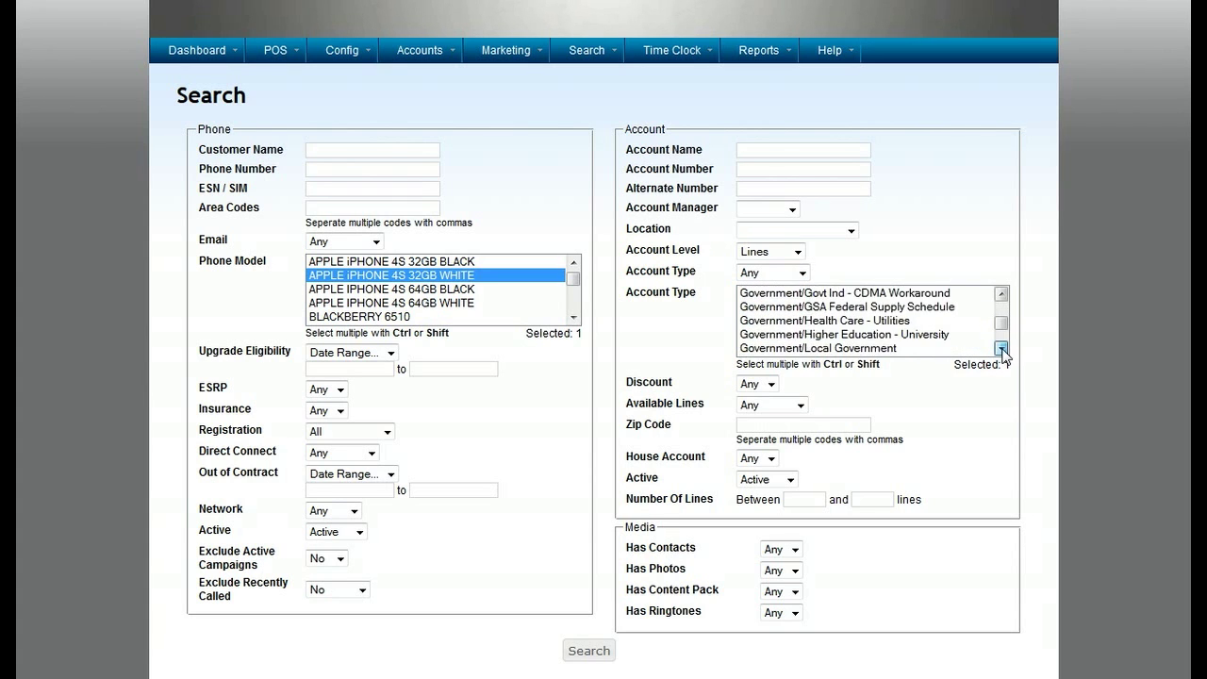
click(917, 324)
drag(1007, 318, 1003, 300)
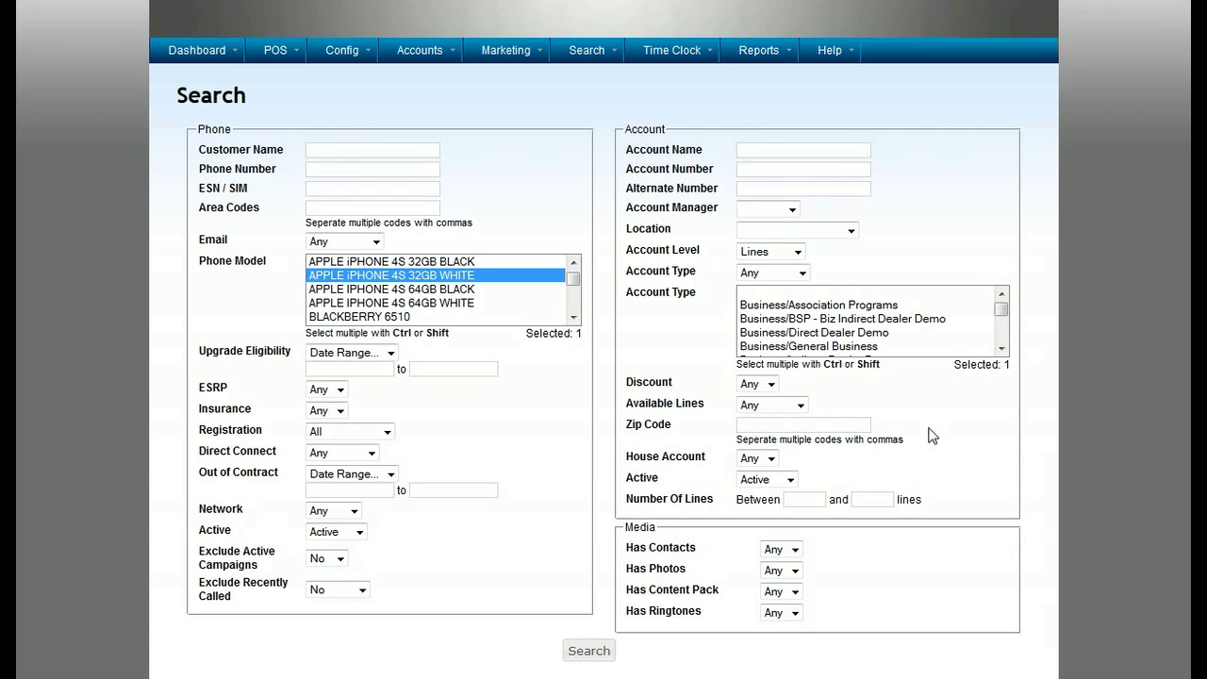
click(770, 385)
click(772, 387)
click(801, 406)
click(800, 406)
click(817, 501)
- Select APPLE iPHONE 4S 32GB BLACK as the only phone model and set Upgrade Eligibility to Yes
click(421, 264)
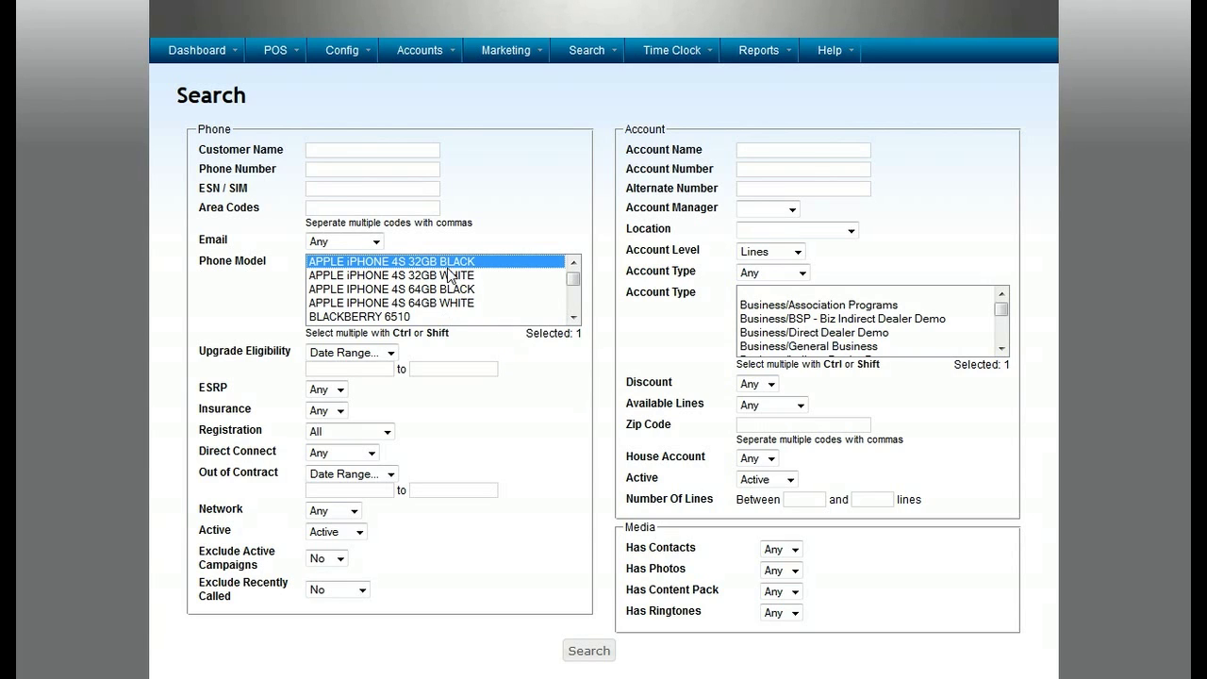
click(378, 358)
click(373, 382)
- Set the ESRP and Insurance filters to No and the general Account Type to Individual
click(340, 374)
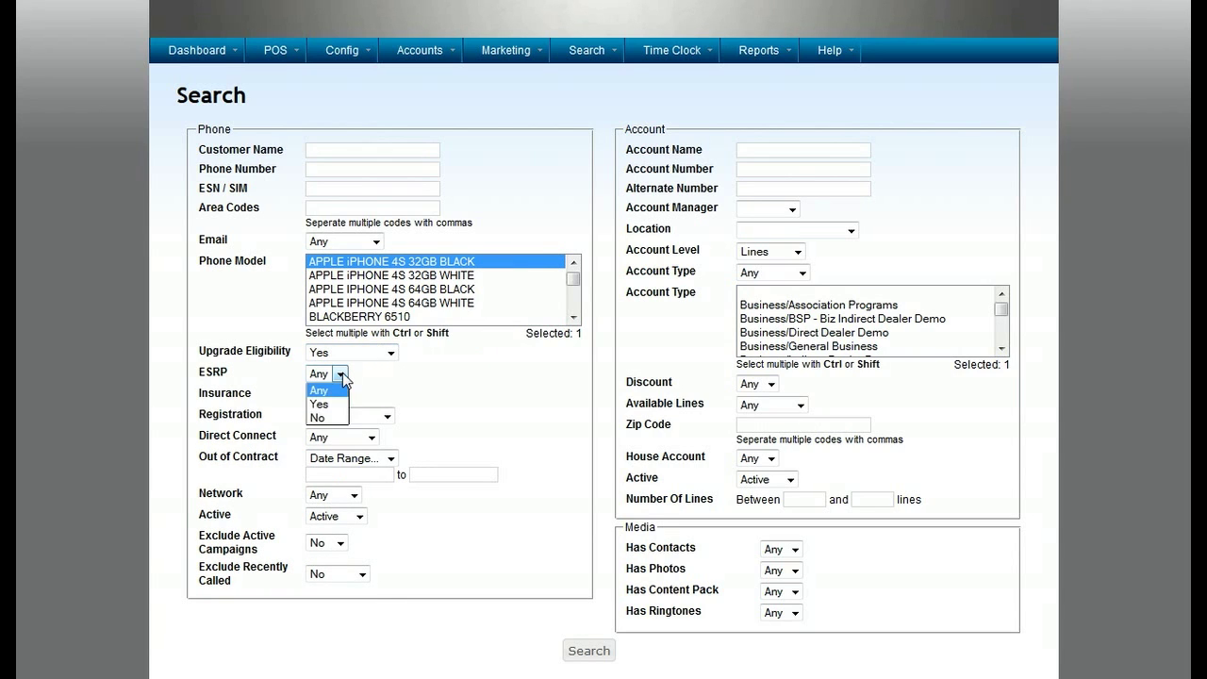
click(335, 418)
click(341, 394)
click(325, 436)
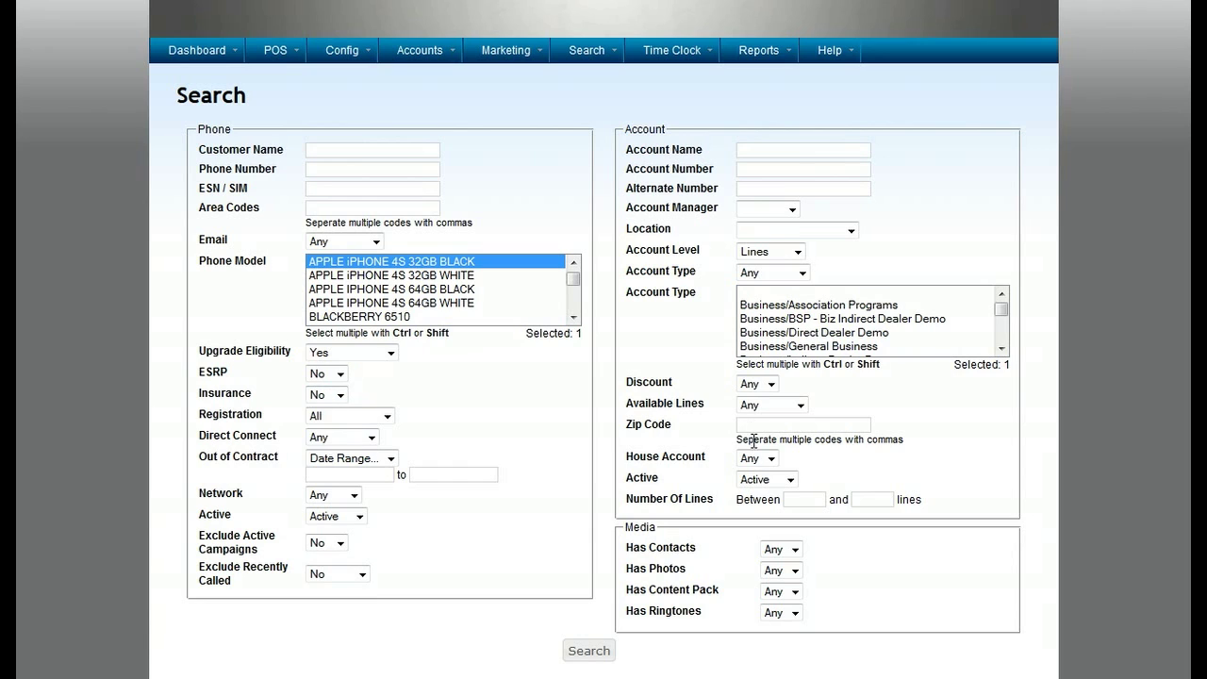
click(803, 273)
click(775, 304)
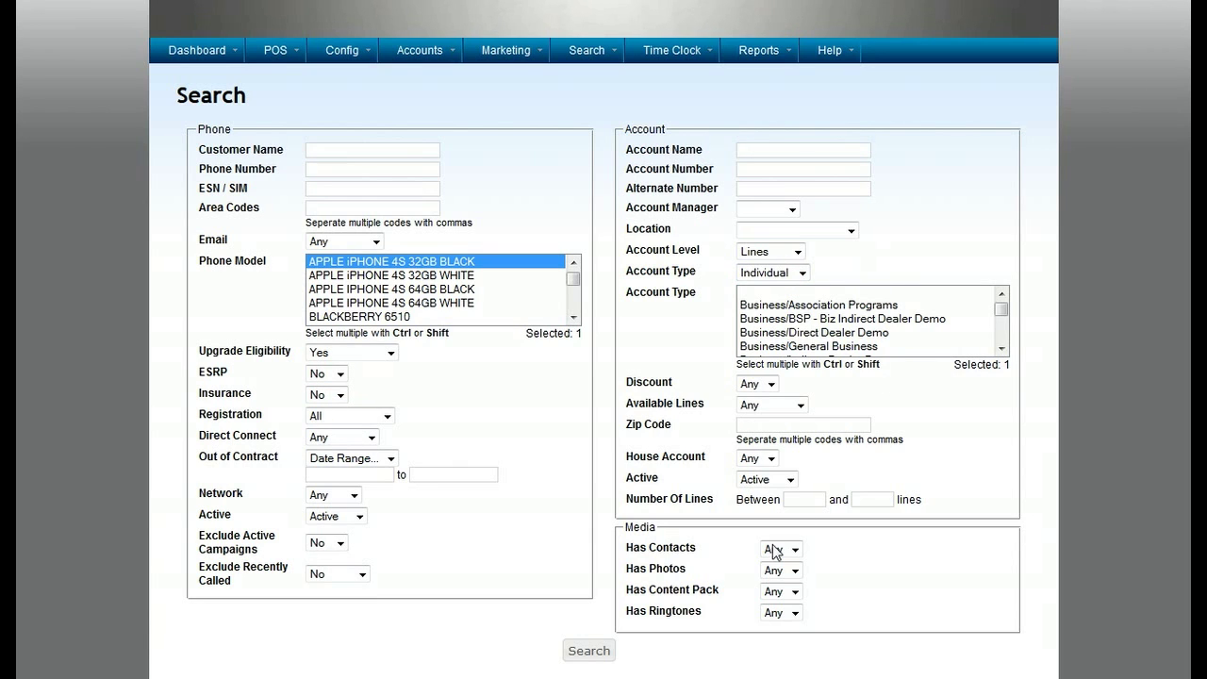